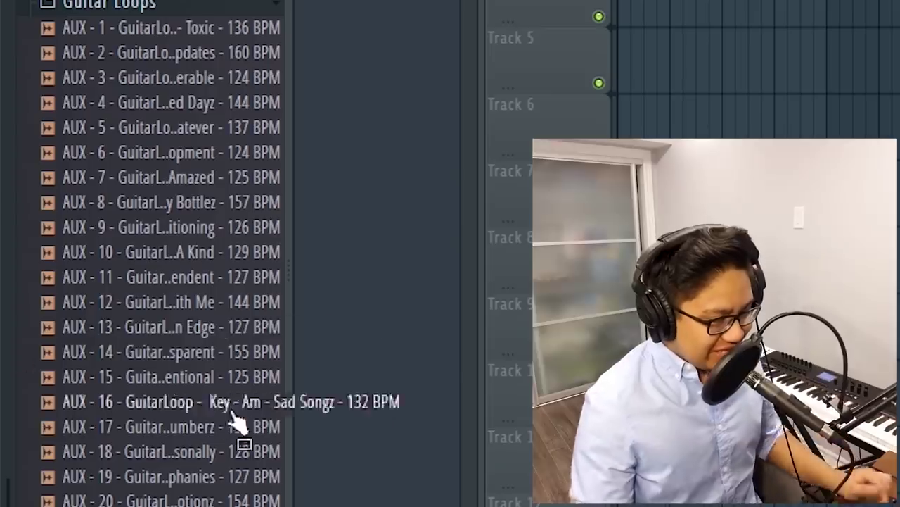
Audition guitar loops in the sample browser to find one for the beat
drag(154, 103, 177, 159)
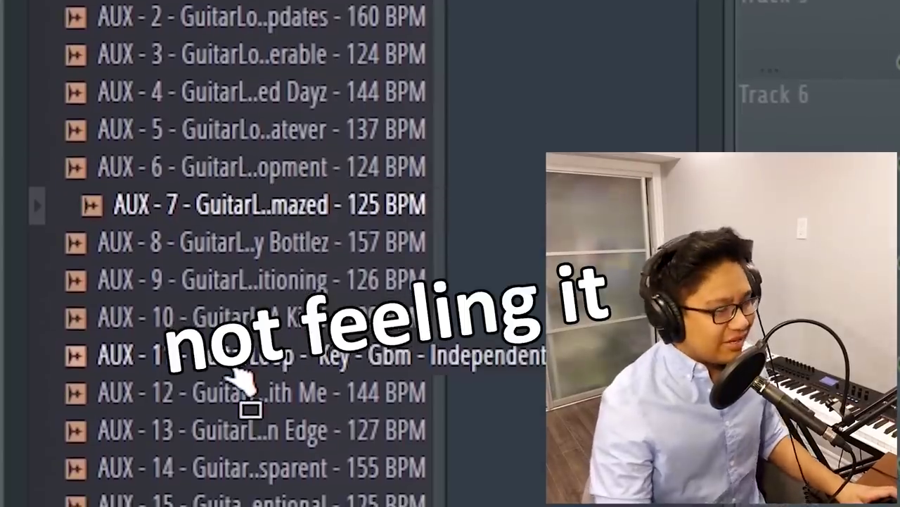
scroll(246, 383, down, 6)
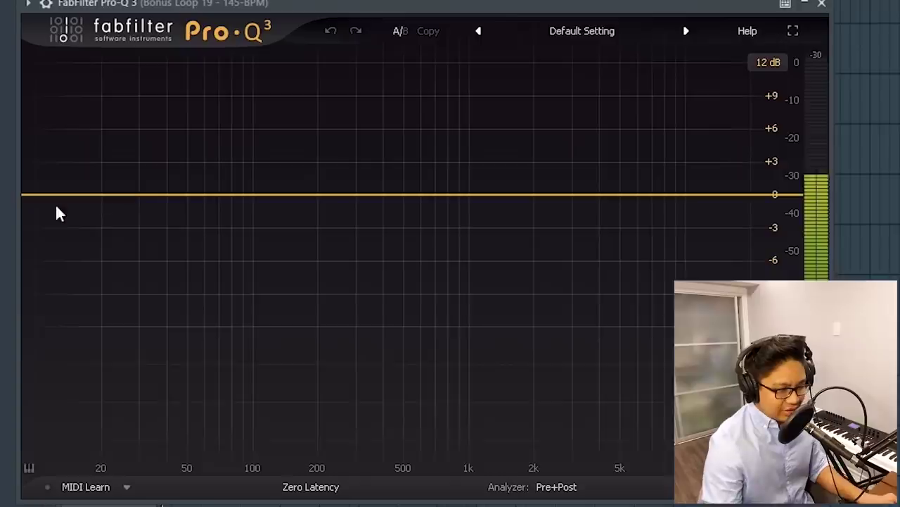
Cut the low and high ends of the Bonus Loop 19 sample with bands at both ends of the Pro-Q 3 curve
click(49, 198)
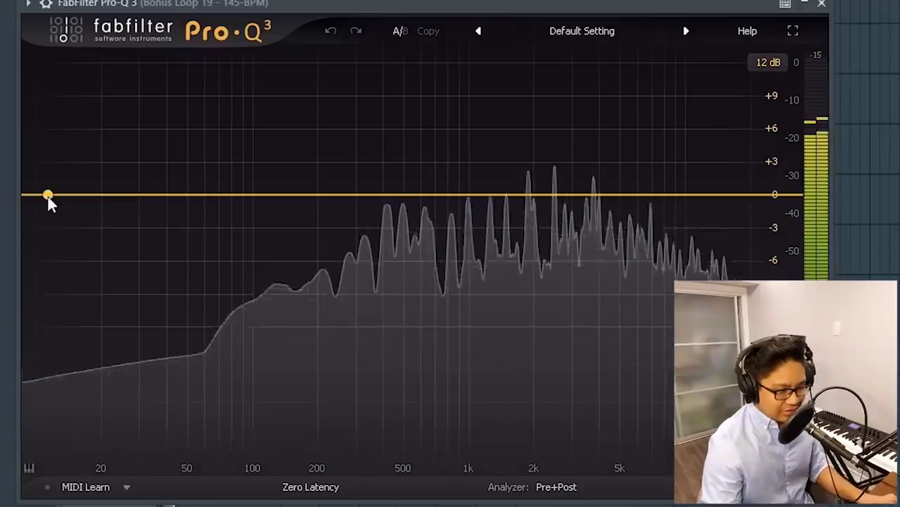
drag(48, 197, 291, 181)
drag(800, 197, 664, 207)
drag(499, 207, 485, 207)
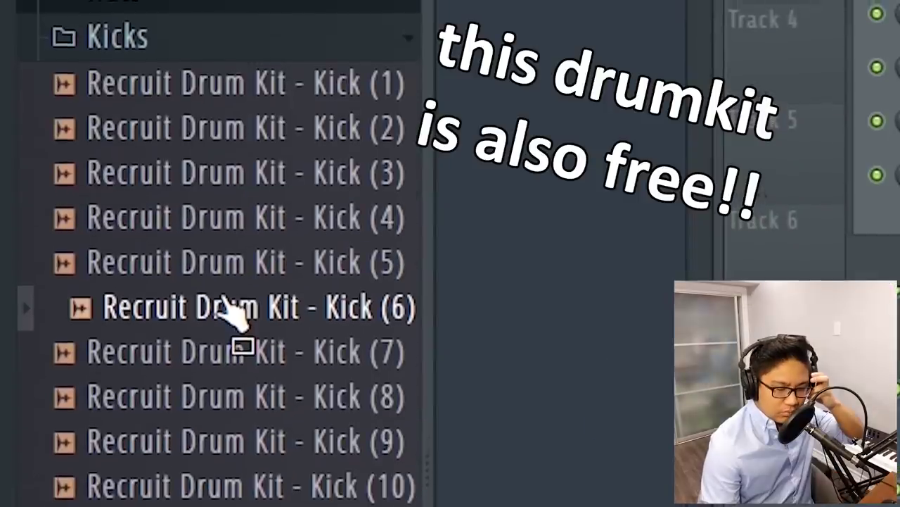
Add Recruit Drum Kit - Kick (6) to the project and place a kick hit on step 27 of its sequence
right_click(232, 310)
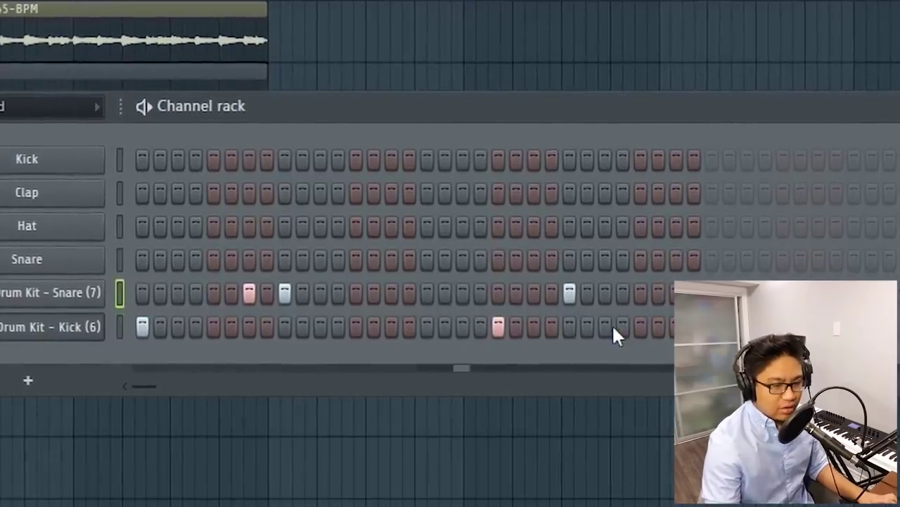
click(611, 326)
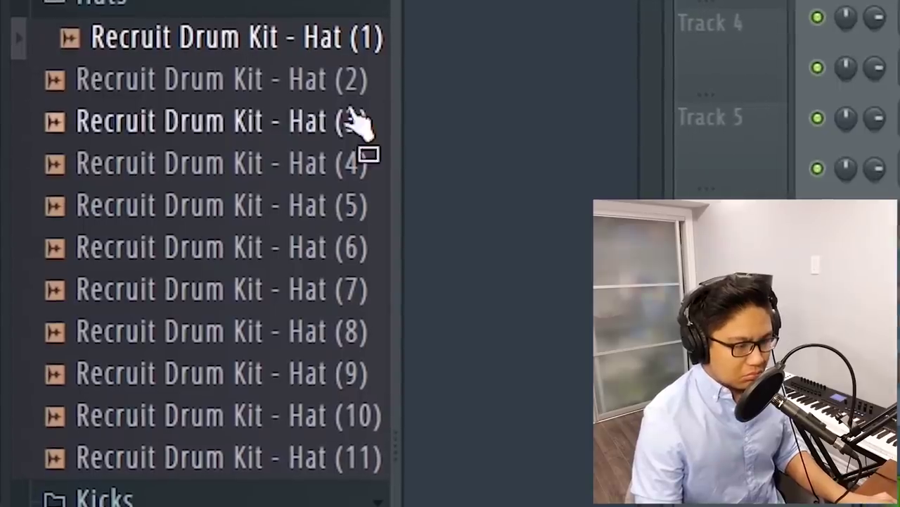
Load Hat (2), Hat (3) and Hat (4) in turn into the selected channel, ending with Recruit Drum Kit - Hat (5)
right_click(331, 90)
click(504, 78)
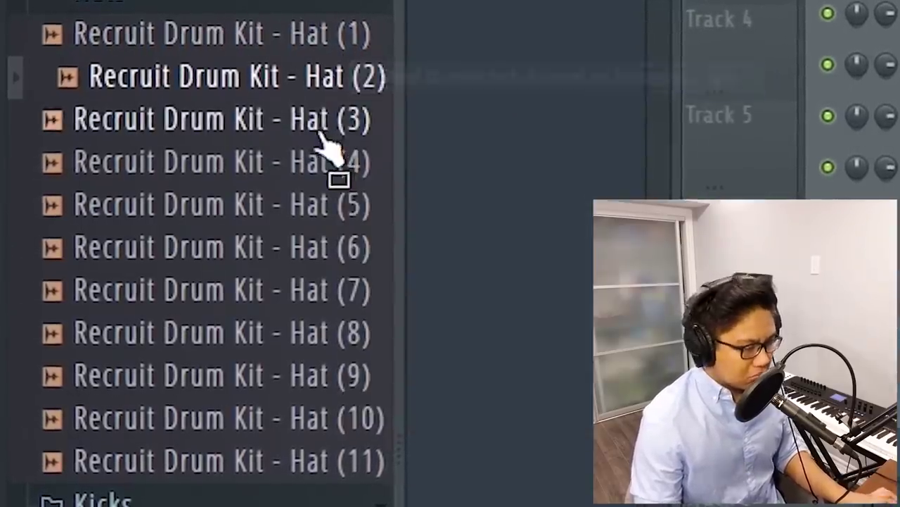
right_click(341, 114)
click(426, 123)
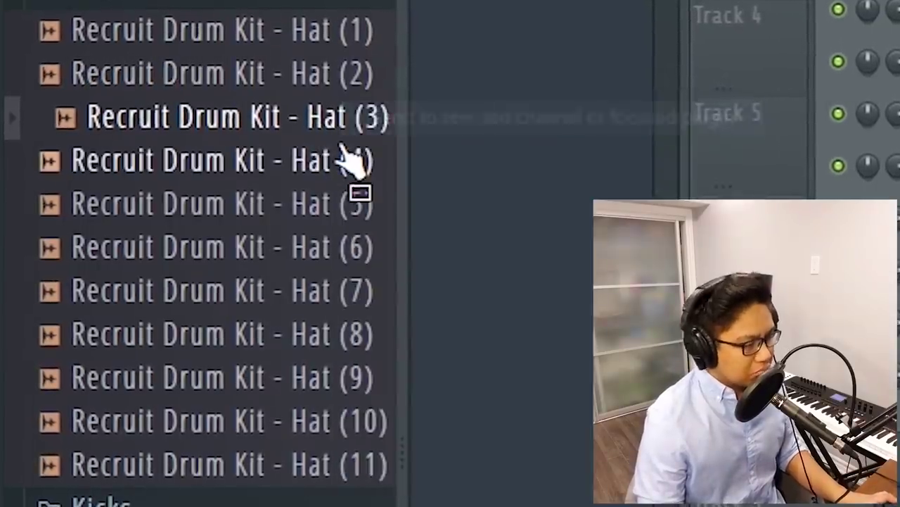
right_click(355, 158)
click(412, 157)
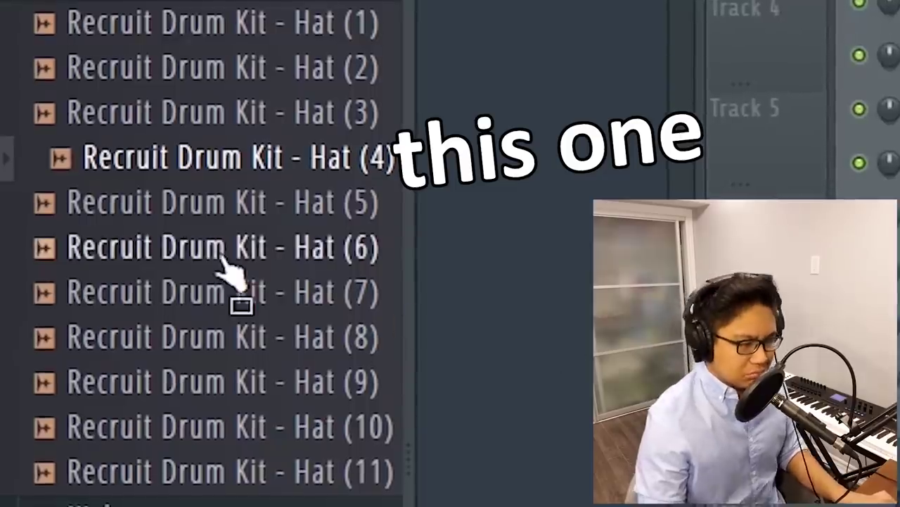
right_click(235, 208)
click(397, 205)
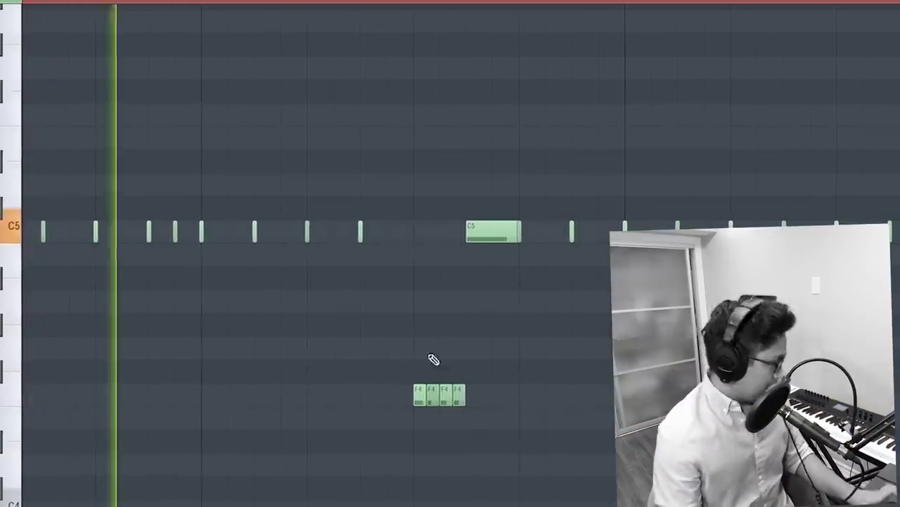
key(F6)
click(491, 2)
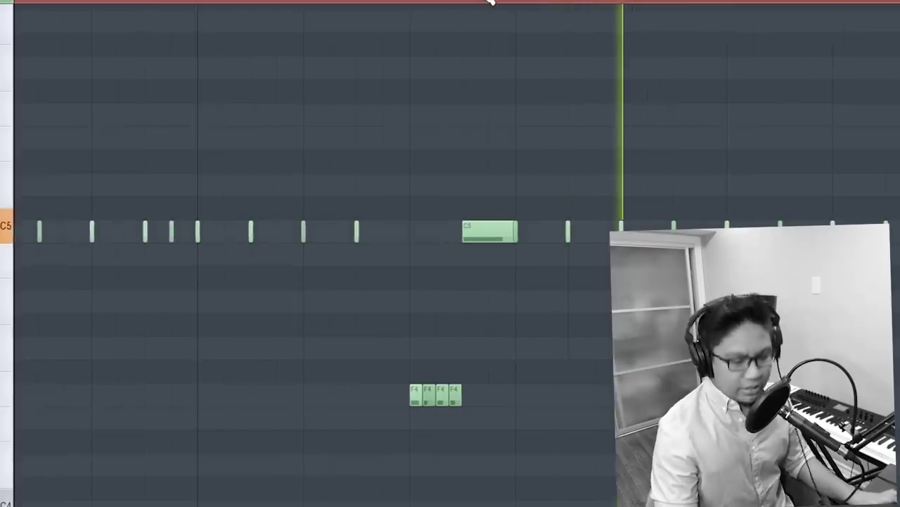
key(F7)
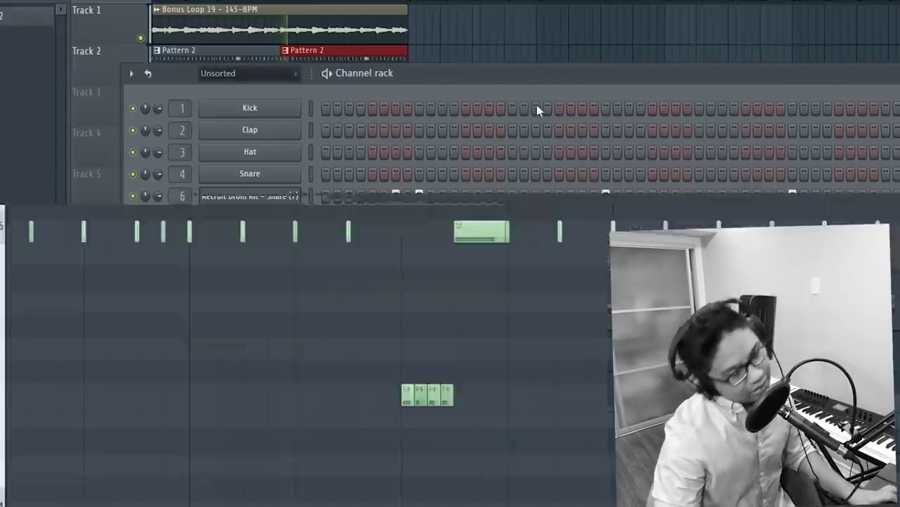
key(F6)
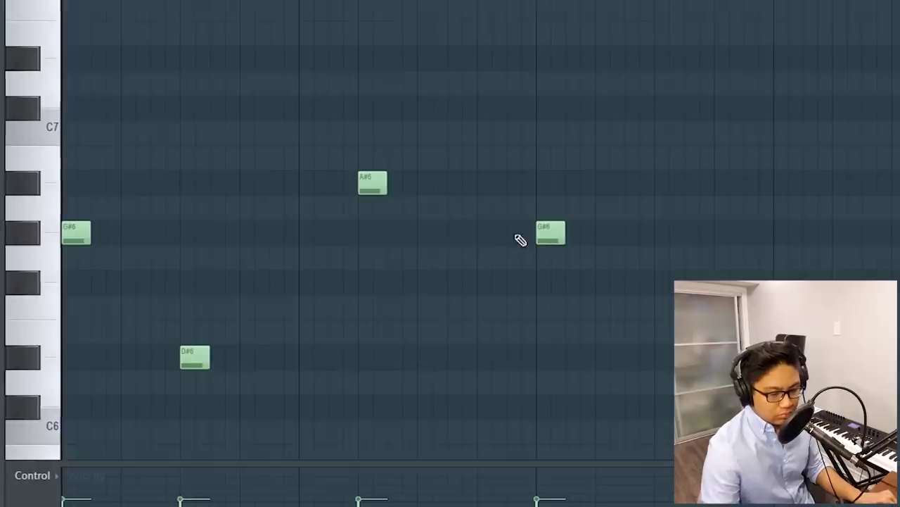
Play the melody in the piano roll and add an A#6 note following the last G#6
scroll(450, 219, up, 2)
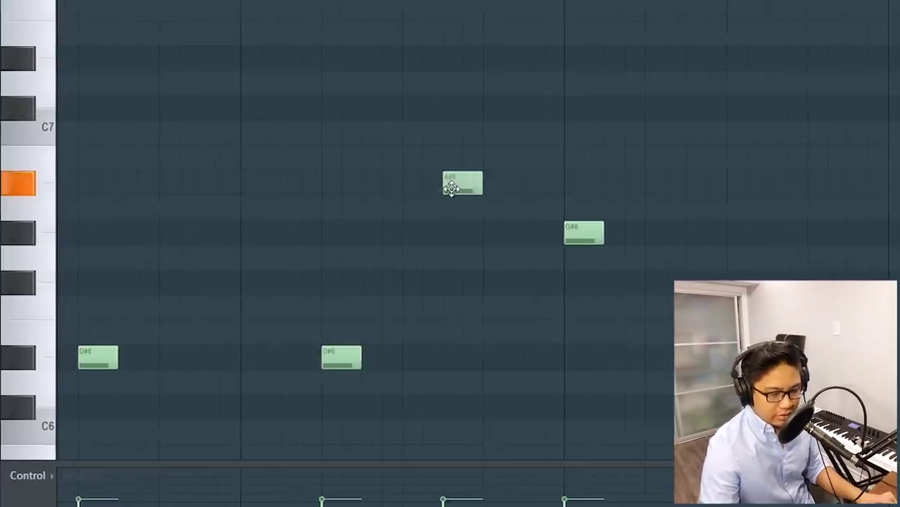
scroll(474, 209, down, 3)
key(space)
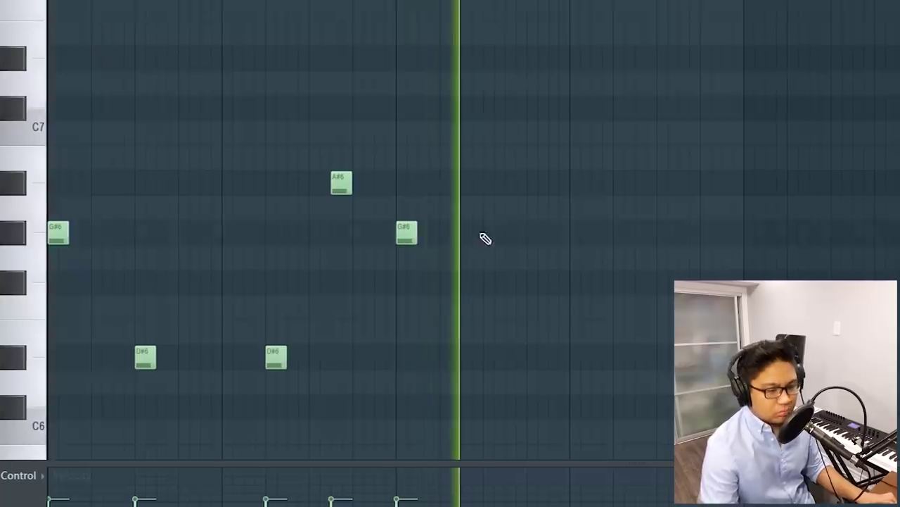
scroll(422, 233, up, 2)
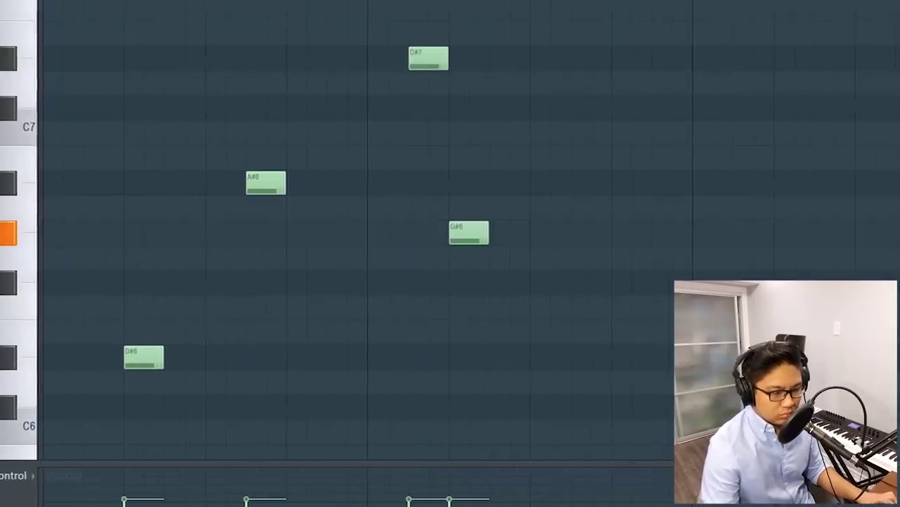
click(532, 188)
scroll(529, 191, down, 2)
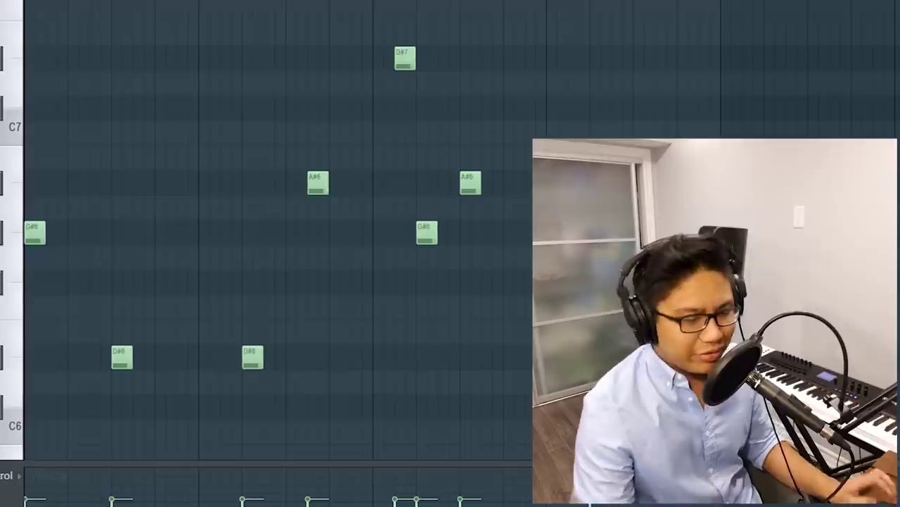
Lengthen the last low D#5 note, then transpose all notes down four semitones so the D#5 notes land on B4
key(ctrl+a)
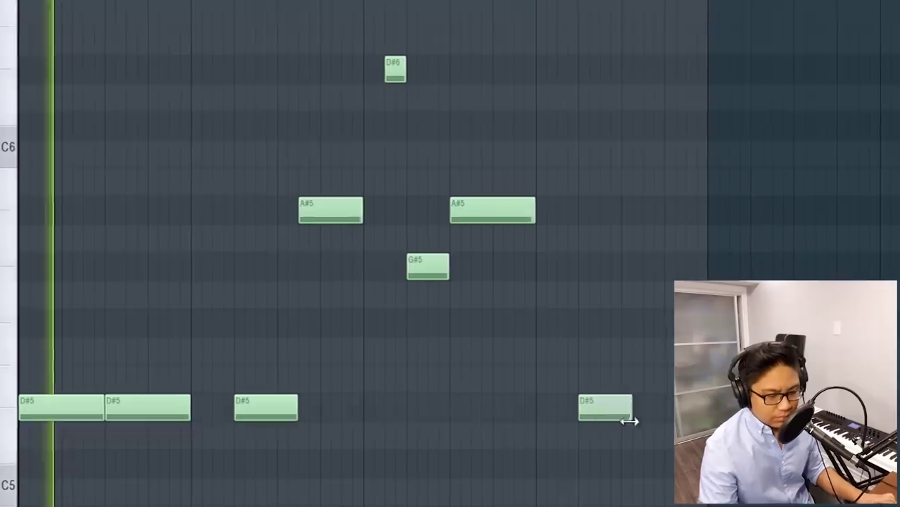
drag(629, 420, 671, 427)
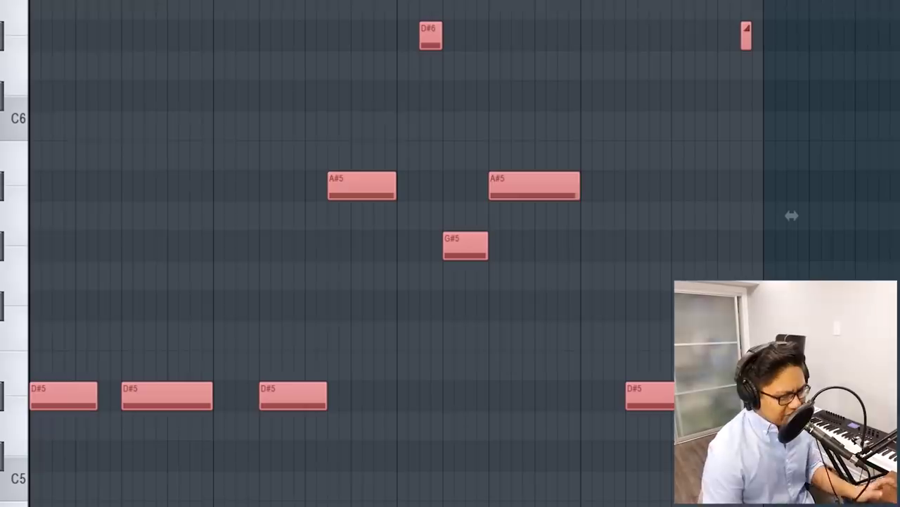
key(shift+Down)
key(shift+Down)
key(shift+Down)
key(space)
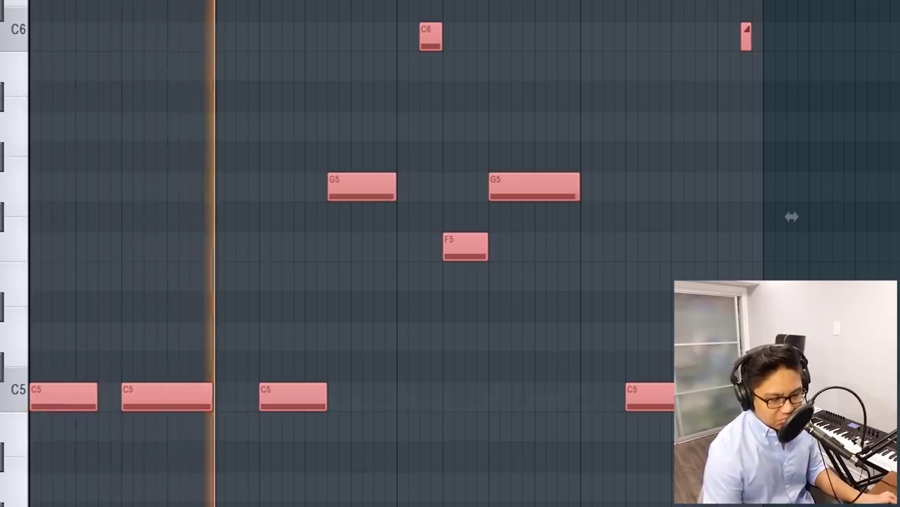
key(shift+Down)
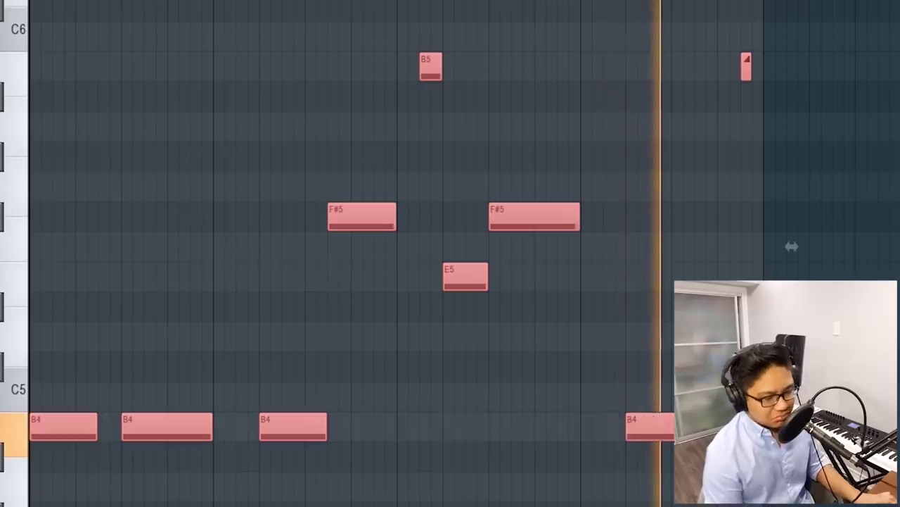
key(space)
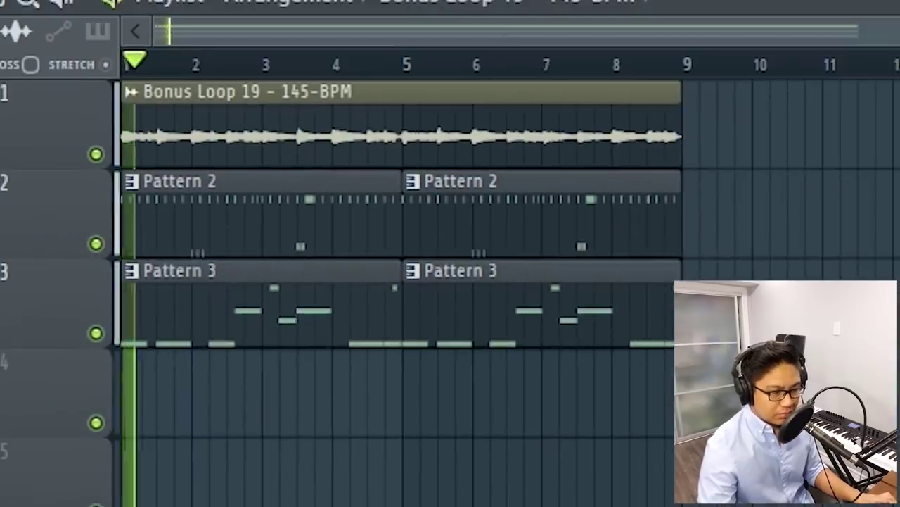
Open the channel rack and switch its channel filter from Audio to All
key(F6)
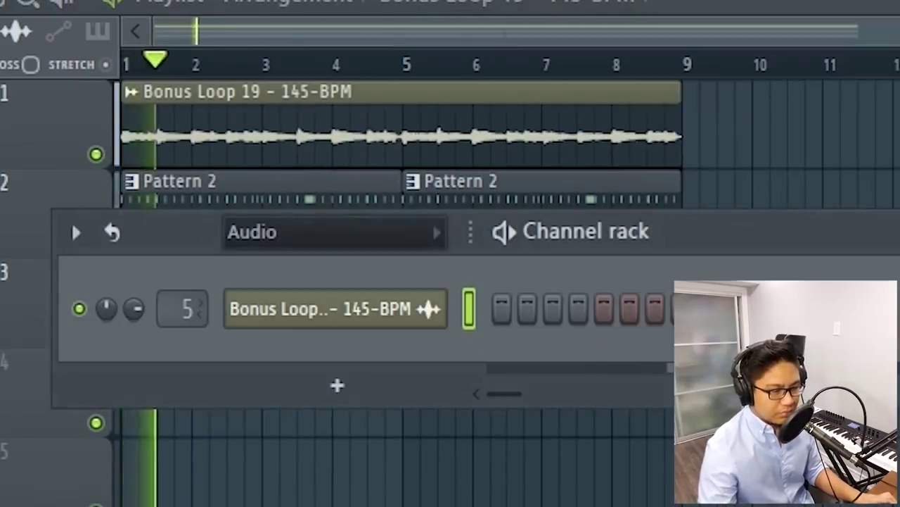
click(296, 238)
click(276, 271)
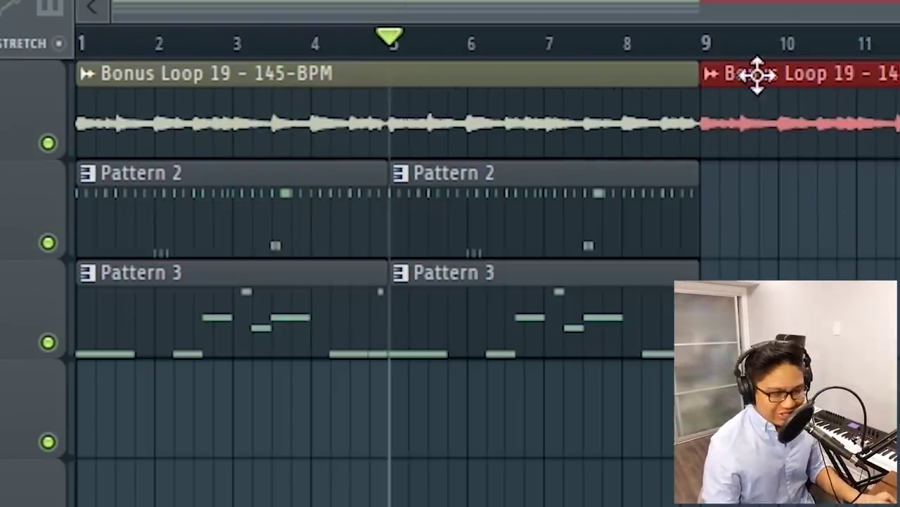
Make the second Bonus Loop 19 clip at bar 9 unique and open its sample settings
right_click(726, 90)
click(832, 344)
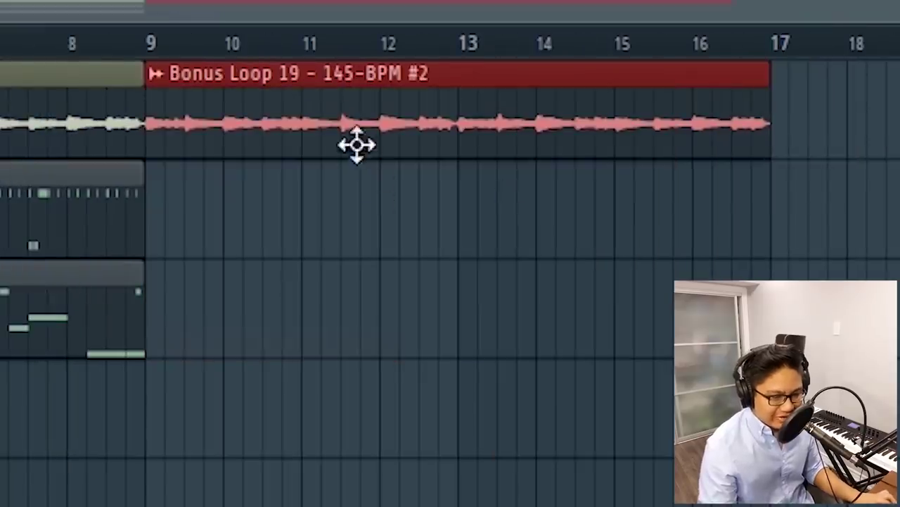
double_click(340, 121)
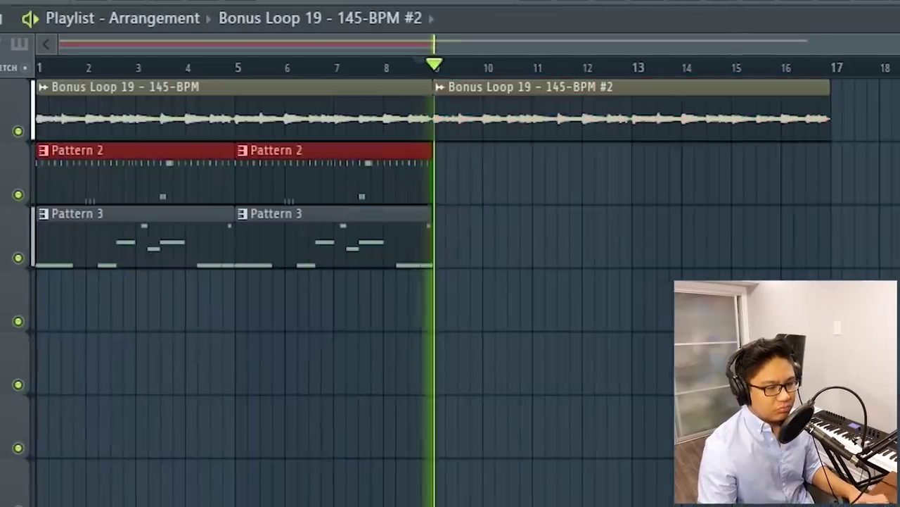
Duplicate the selected drum pattern clips to bar 9 and play the arrangement
key(ctrl+b)
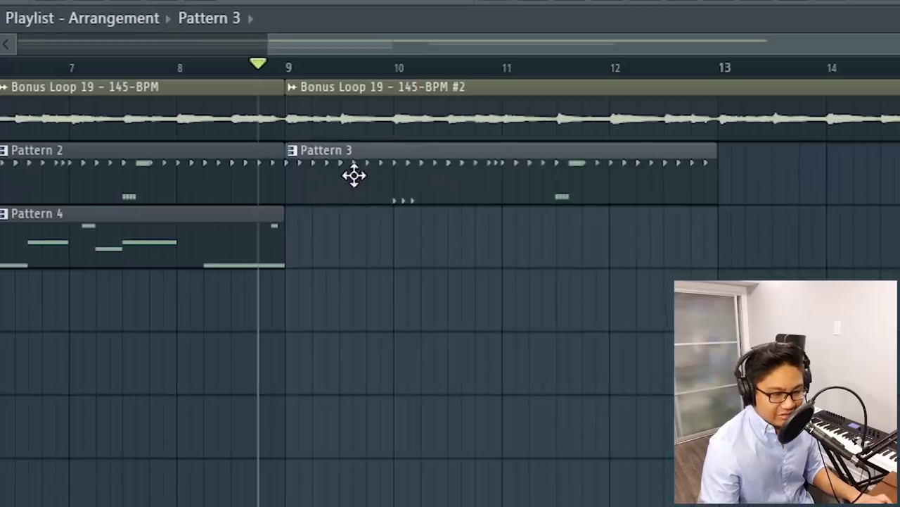
click(565, 3)
key(space)
right_click(172, 484)
click(478, 480)
key(ctrl+z)
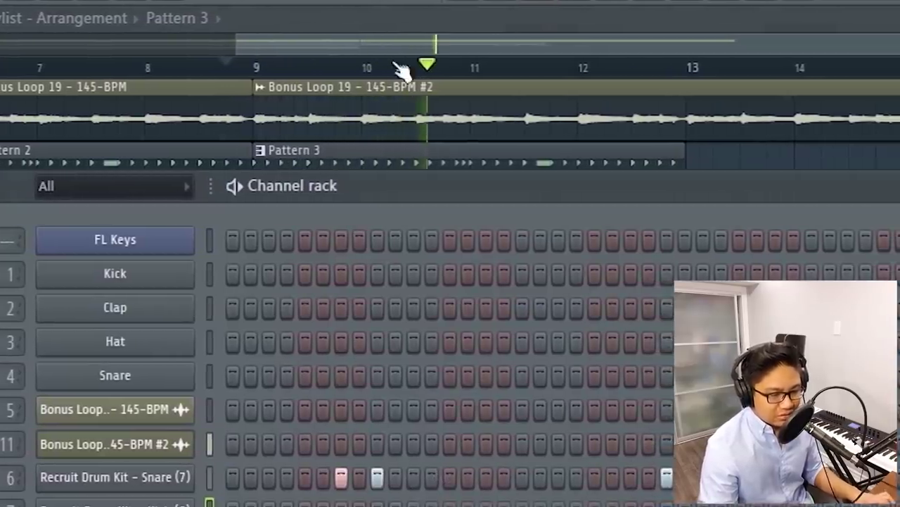
Play the arrangement from bar 10 and duplicate the Pattern 3 drum clip to bar 13
click(377, 43)
click(484, 176)
key(ctrl+b)
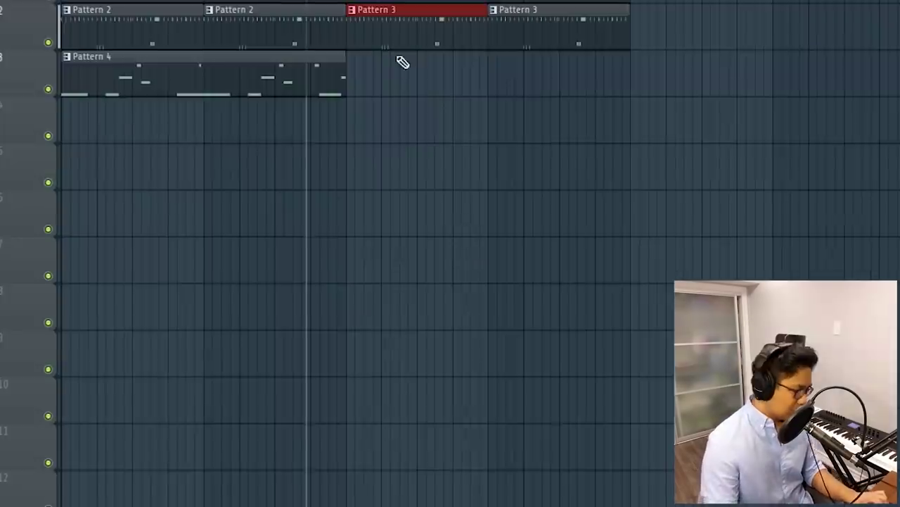
Select the Pattern 3 clip at bar 9 and consolidate it into a 32-bit float stereo WAV audio clip
drag(422, 128, 398, 28)
key(ctrl+alt+c)
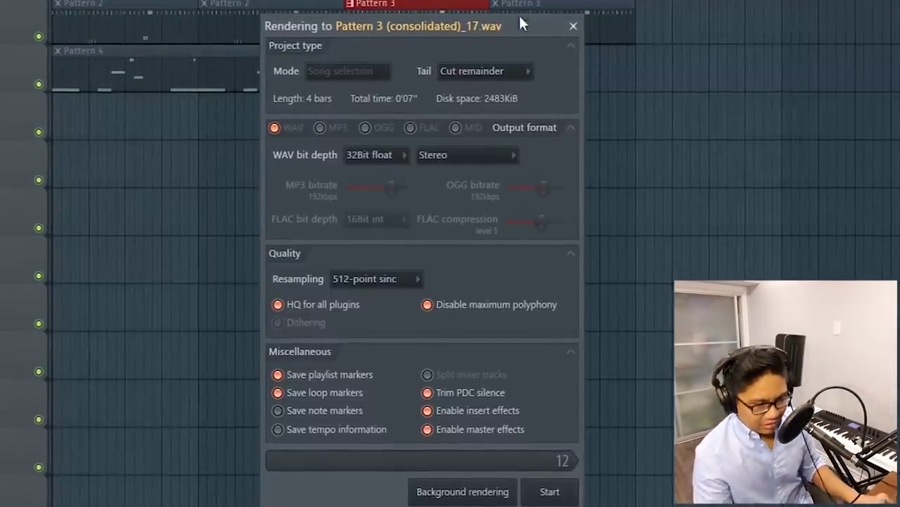
key(Return)
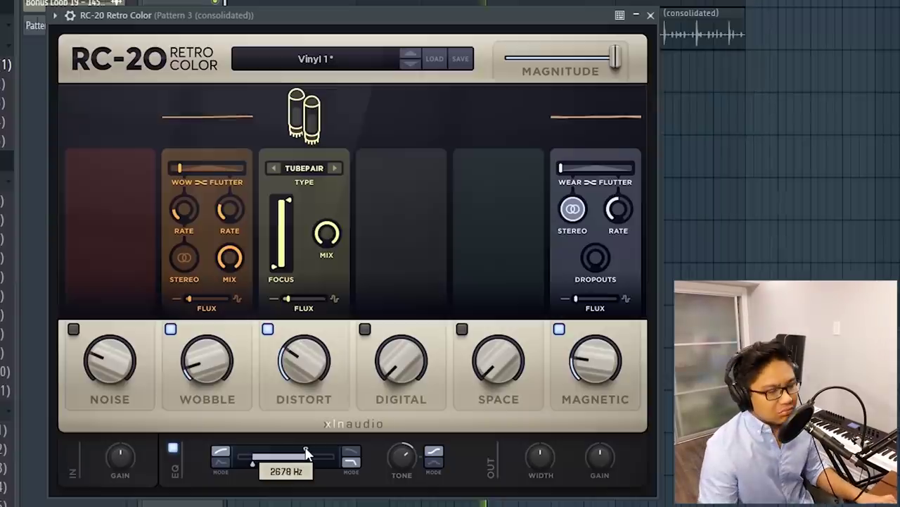
Set the EQ high cut of RC-20 Retro Color on the consolidated Pattern 3 audio to about 2678 Hz
drag(306, 452, 305, 452)
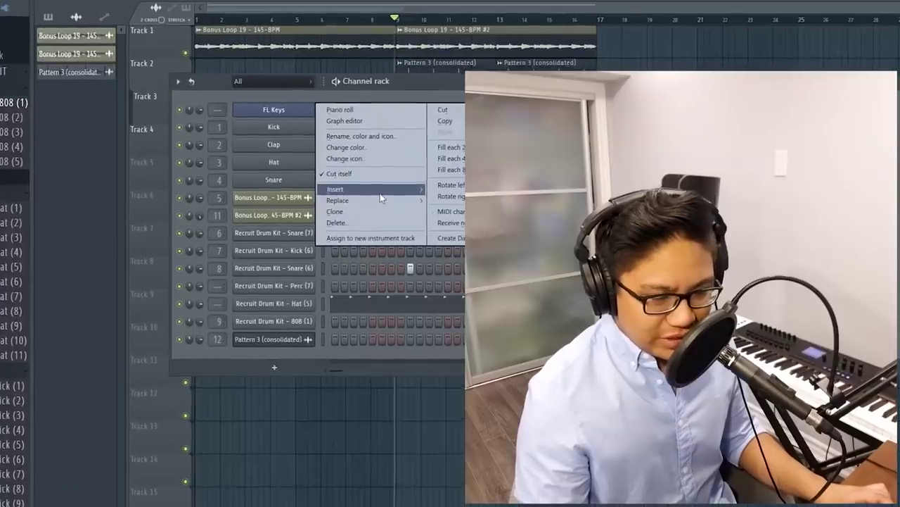
Open the arpeggiator of Omnisphere's Arp - Maybach II patch and activate steps 5 to 12 at an equal level
mouse_move(366, 187)
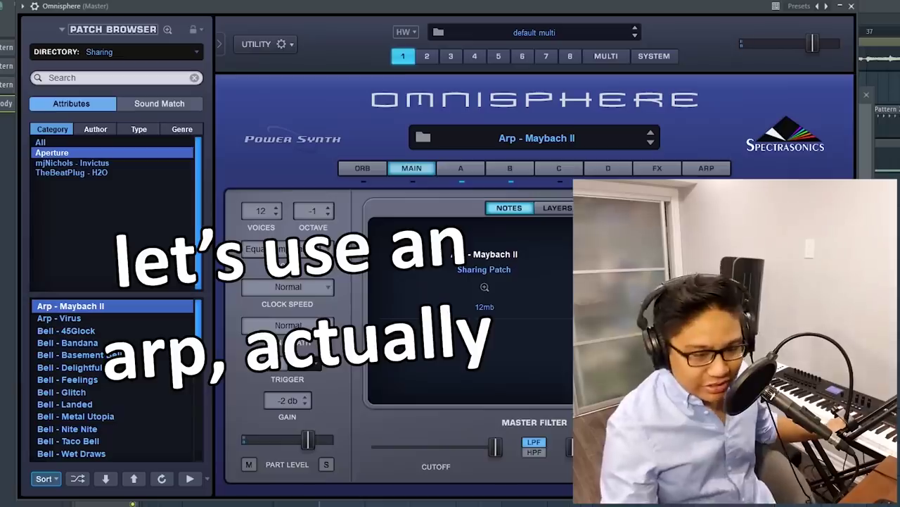
click(657, 167)
click(706, 168)
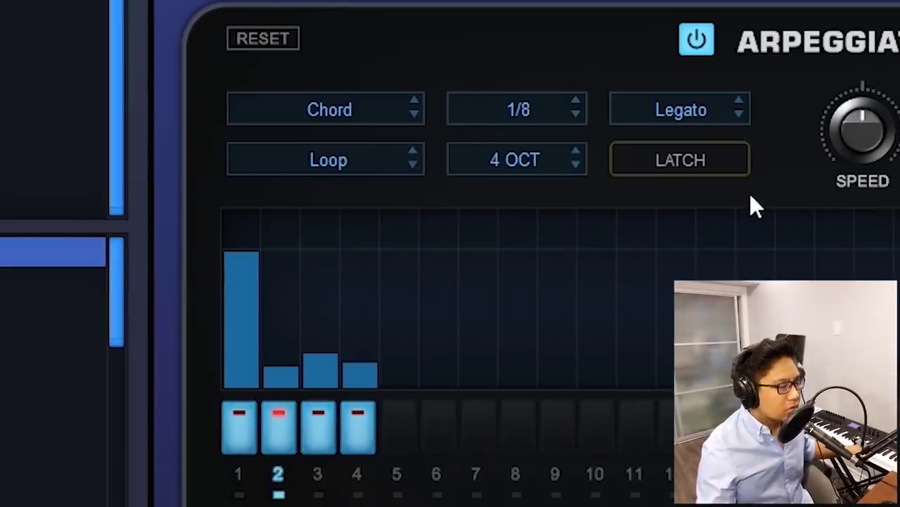
drag(727, 255, 399, 255)
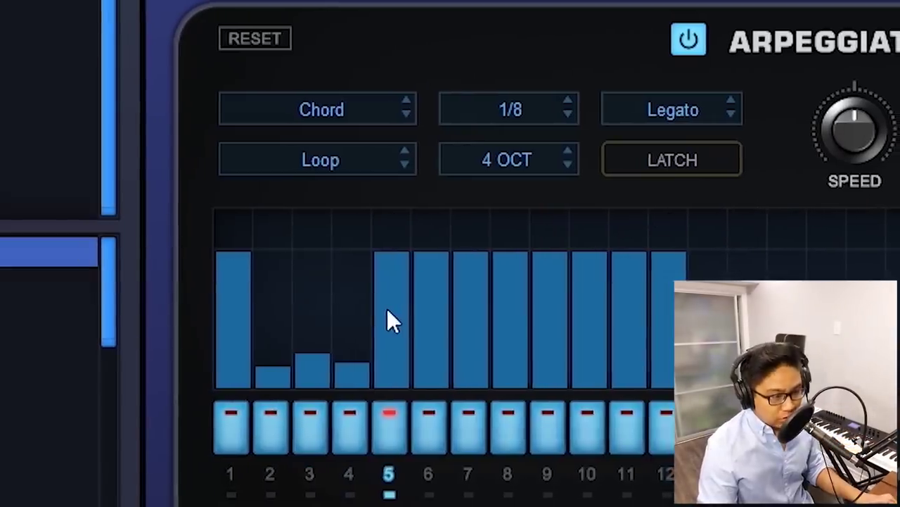
Lower arpeggiator steps 5 and 7 to 11 to uneven levels, with step 5 at about 37
click(377, 350)
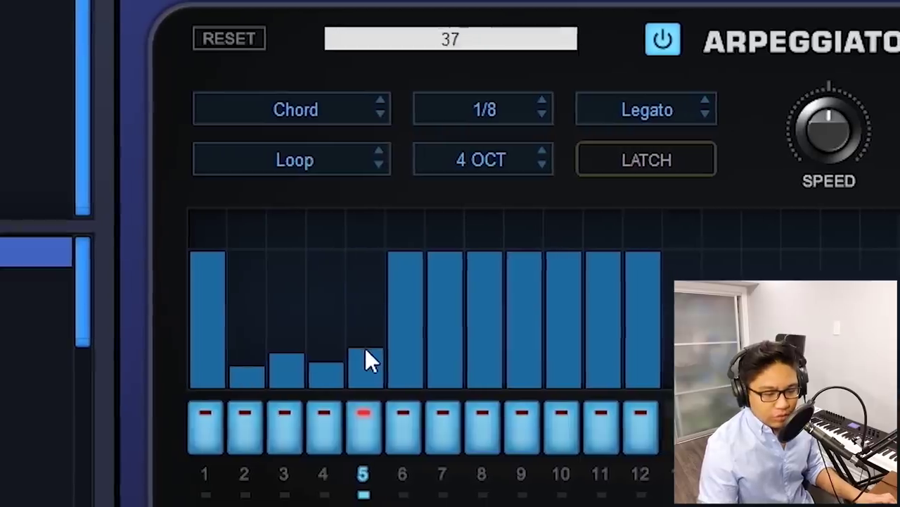
mouse_move(419, 346)
mouse_down()
mouse_move(452, 335)
mouse_move(469, 367)
mouse_up()
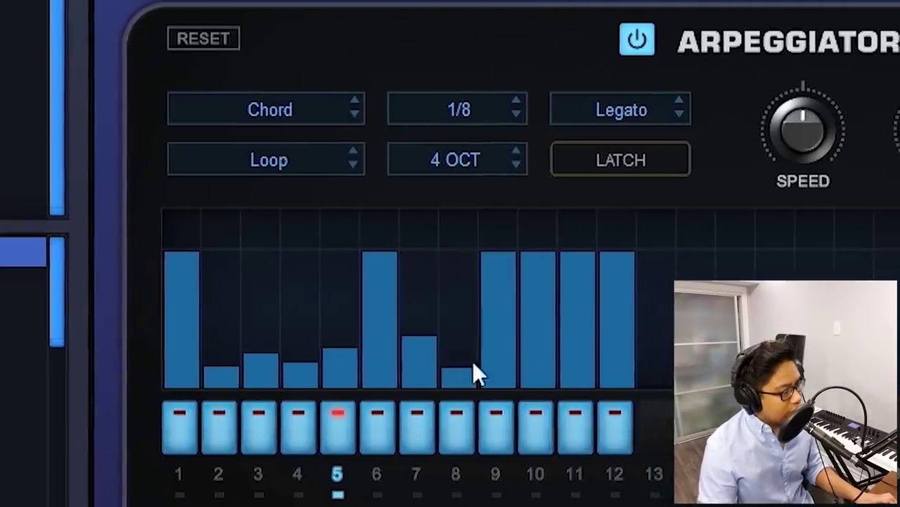
mouse_move(519, 345)
mouse_down()
mouse_move(563, 322)
mouse_move(589, 373)
mouse_move(602, 367)
mouse_up()
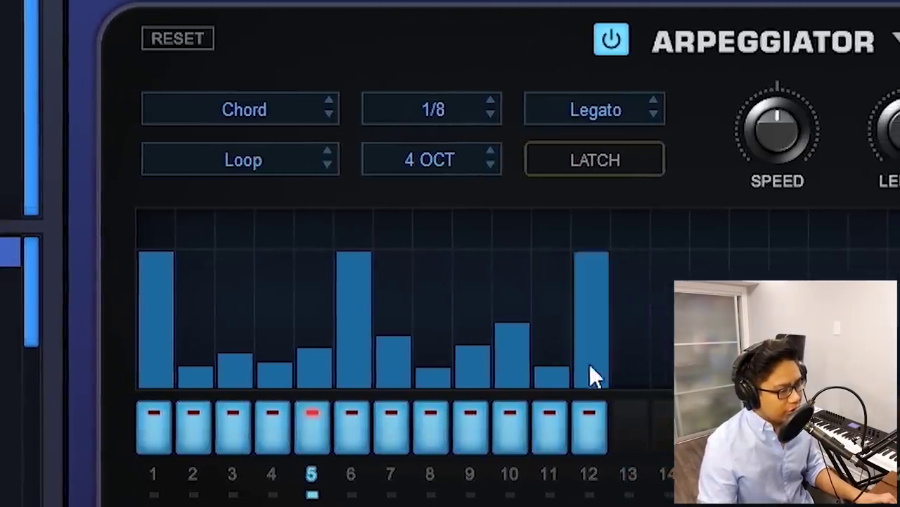
click(495, 275)
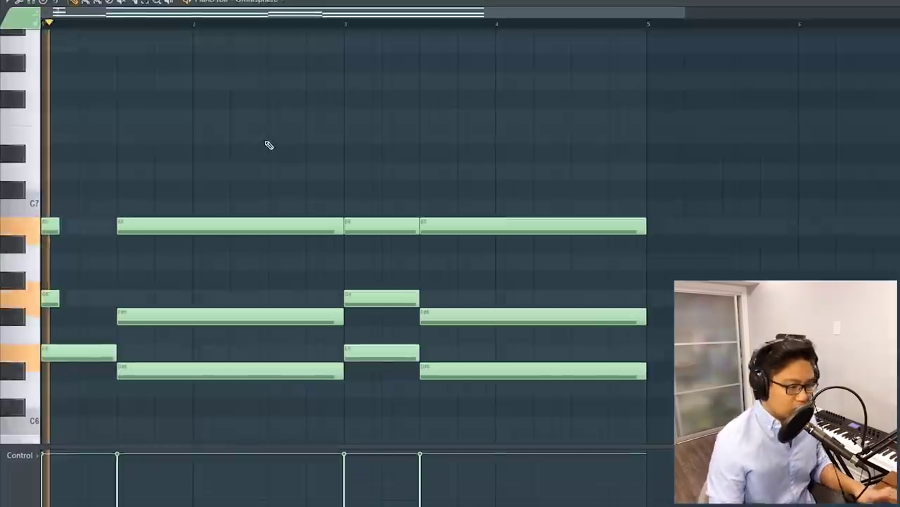
Add a short D#7 note in bar 2 of the arp melody, with shortened B6 notes before and after it
drag(226, 94, 219, 156)
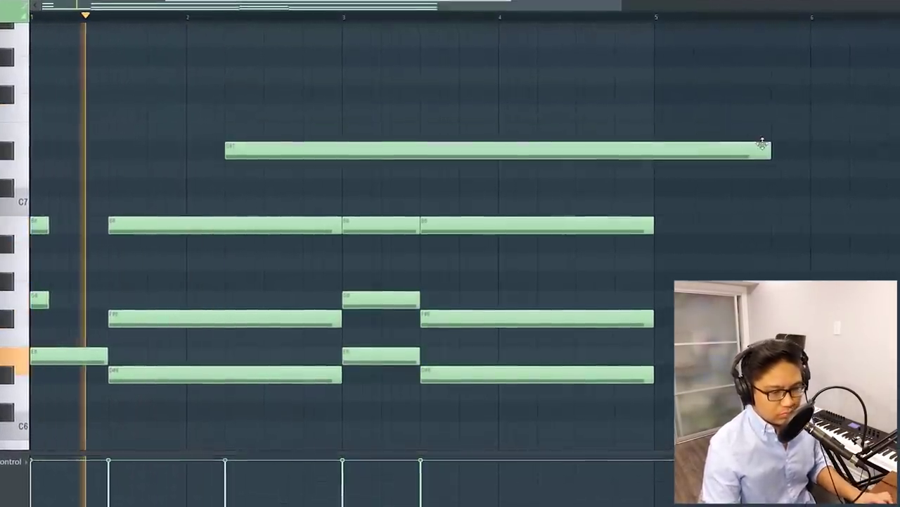
drag(760, 151, 293, 164)
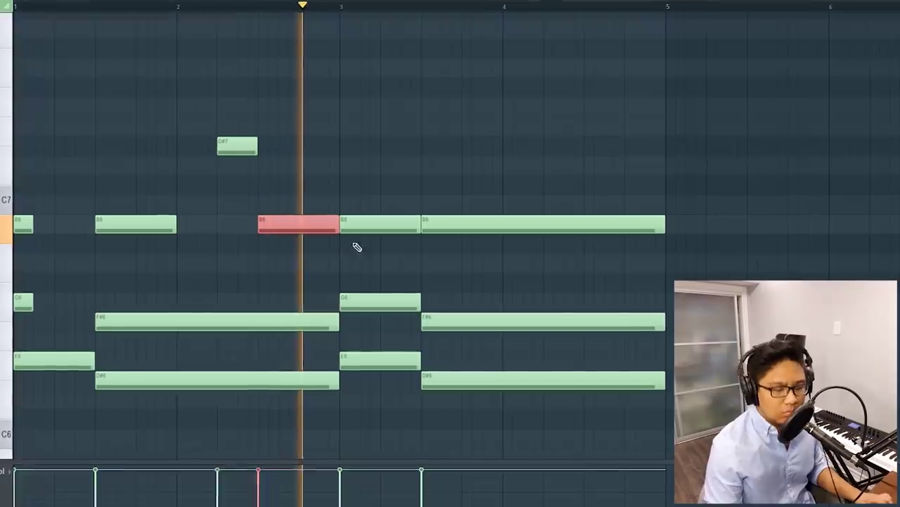
drag(629, 428, 456, 293)
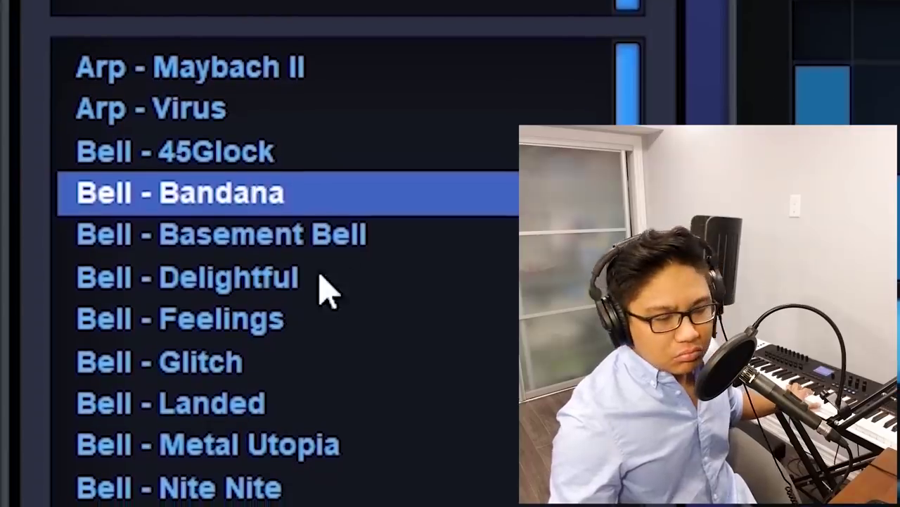
Audition the Bell - Basement Bell patch in Omnisphere
key(Down)
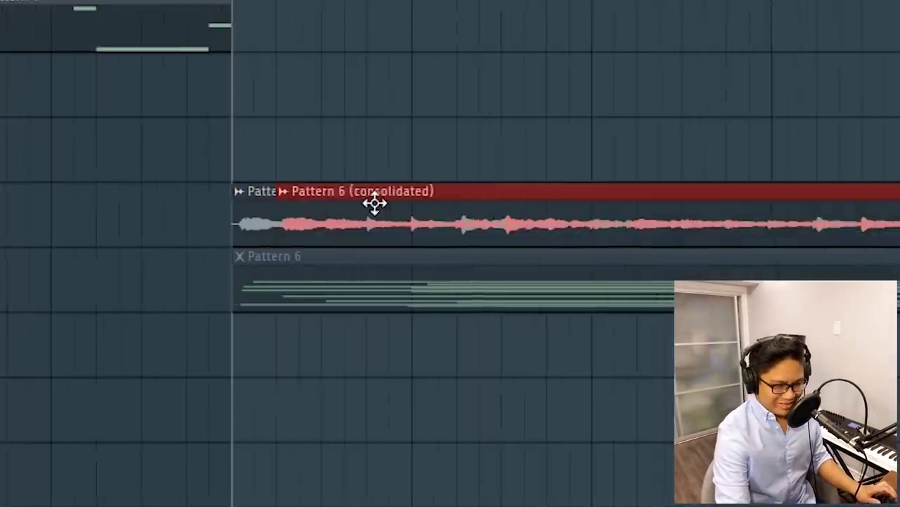
Move the copied Pattern 6 (consolidated) clip to the track above, aligned with the original's start, and make it unique
drag(372, 201, 334, 114)
click(232, 125)
click(287, 301)
double_click(308, 179)
right_click(439, 165)
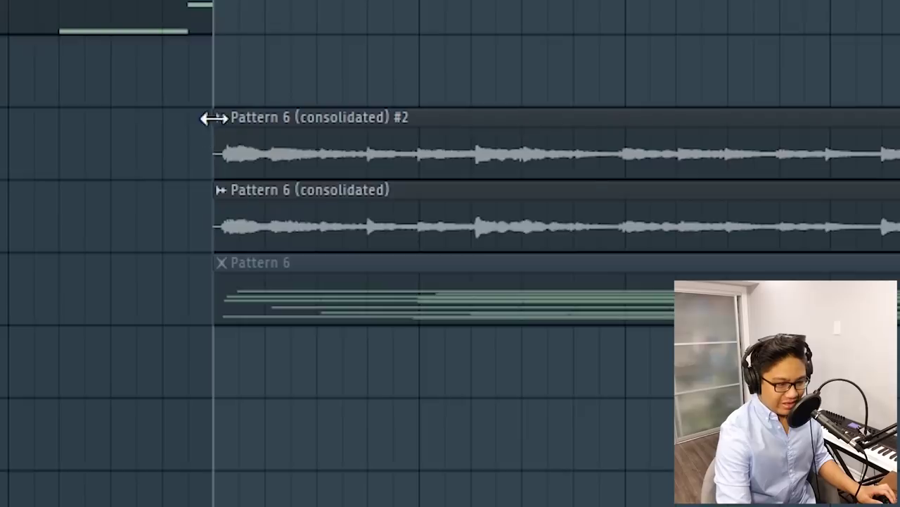
Automate the volume of the Pattern 6 (consolidated) #2 clip as a curved fade-in rising from zero
click(217, 118)
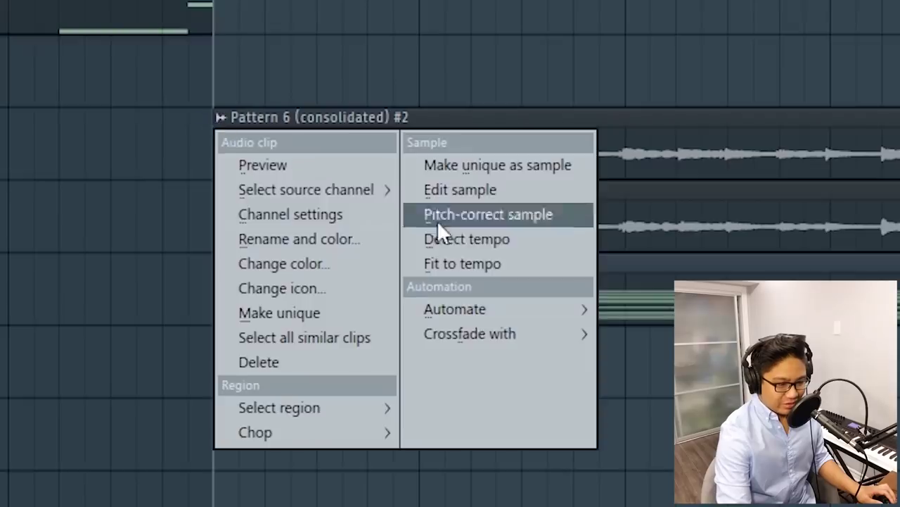
mouse_move(355, 319)
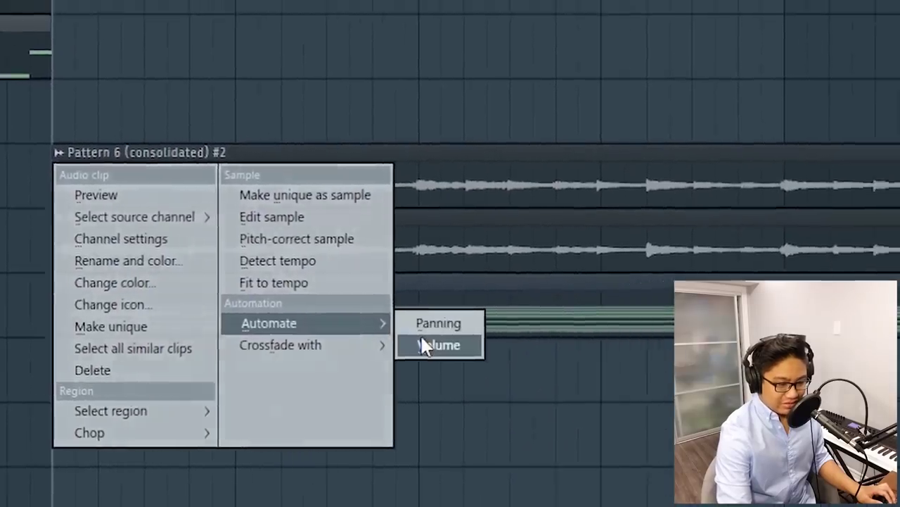
click(488, 343)
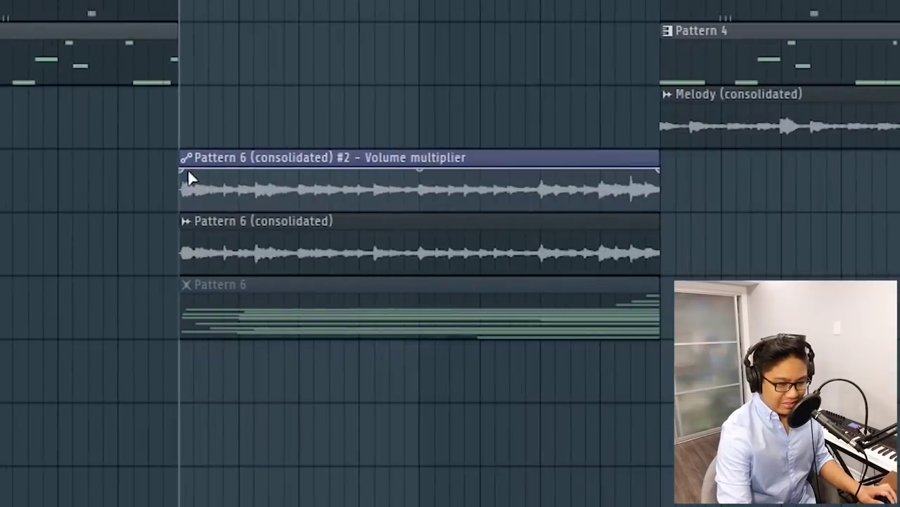
drag(182, 170, 167, 250)
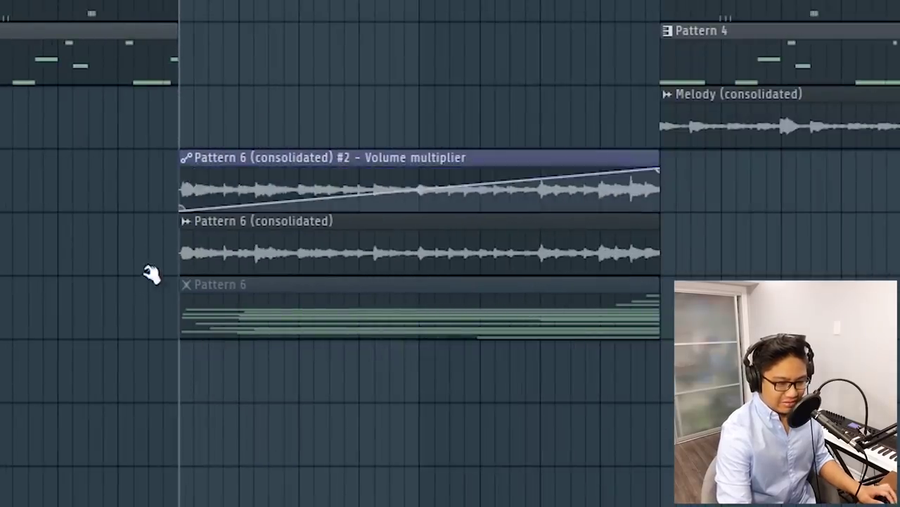
key(space)
drag(420, 189, 420, 207)
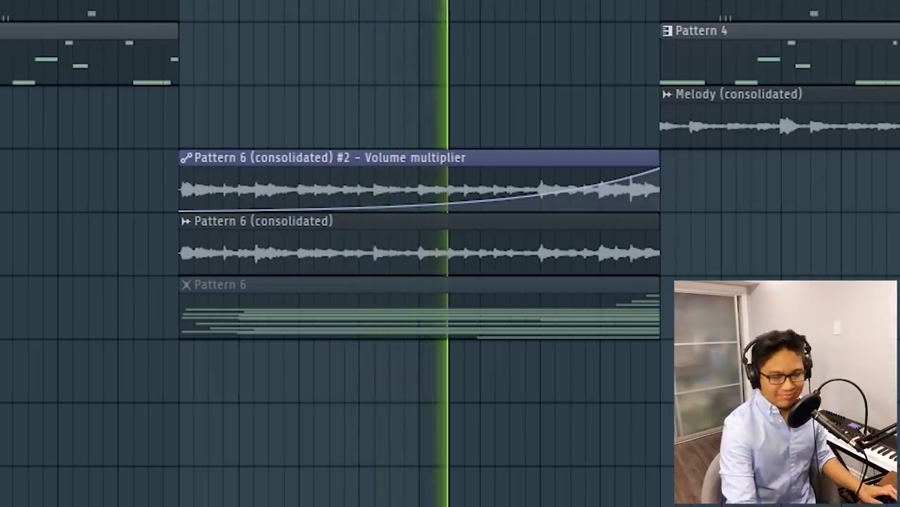
Duplicate the two Melody (consolidated) clips of bars 25 to 33 so that they continue from bar 33
scroll(458, 219, down, 3)
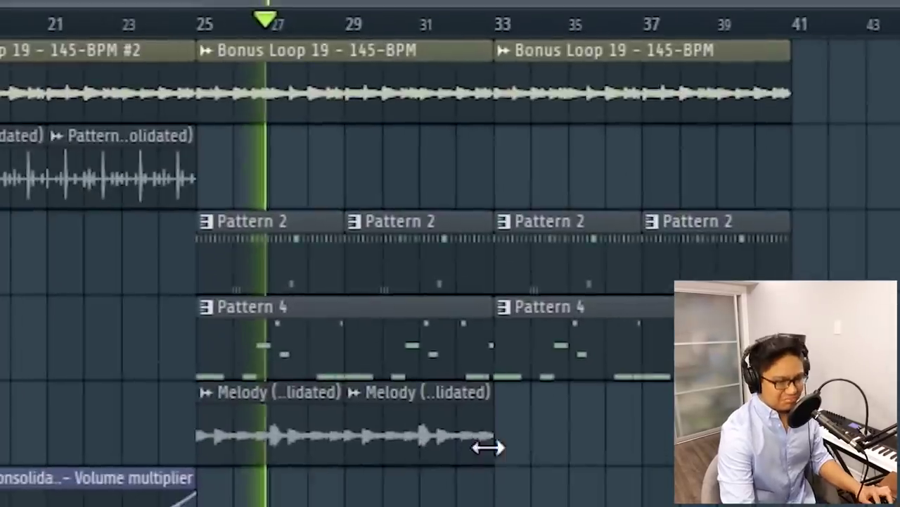
drag(512, 446, 294, 406)
key(ctrl+b)
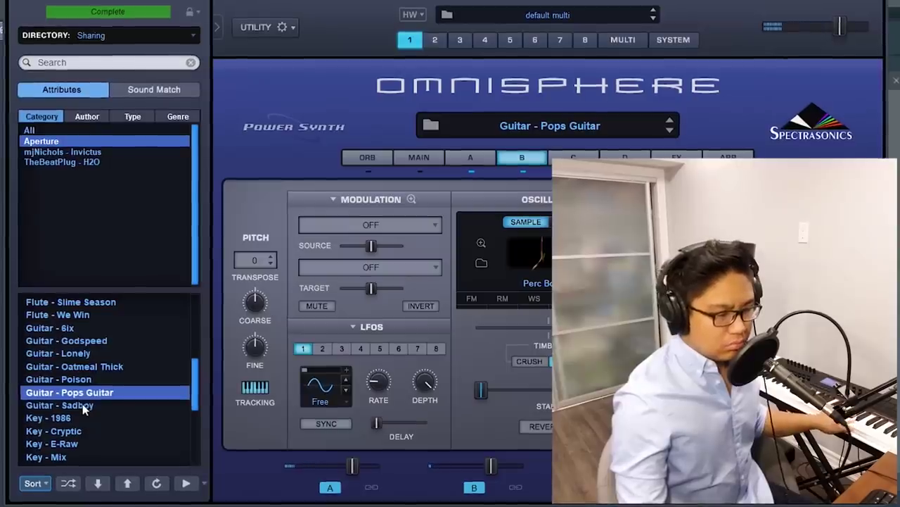
Load the Guitar - Sadboy patch in Omnisphere
click(78, 406)
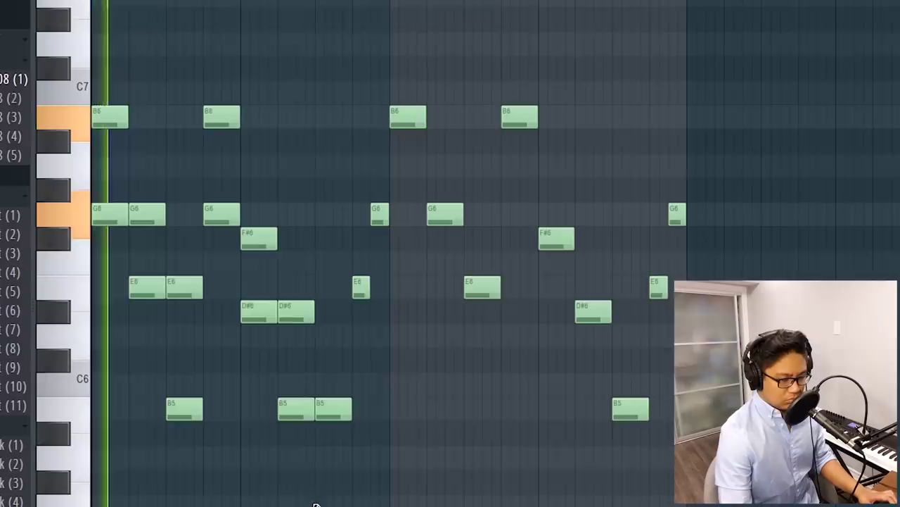
Add an F#5 note below the last B5 of the melody's first half and a B5 note right after it
scroll(298, 385, down, 3)
click(323, 318)
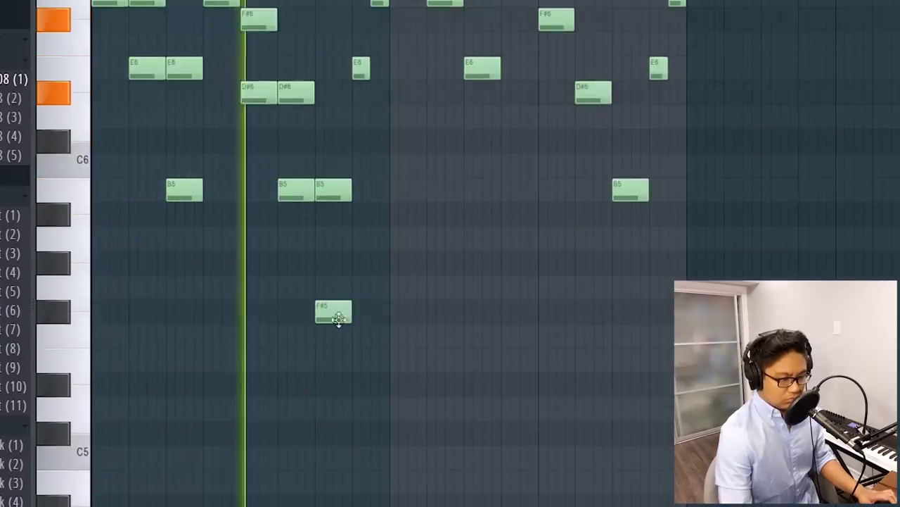
click(355, 190)
scroll(643, 263, up, 4)
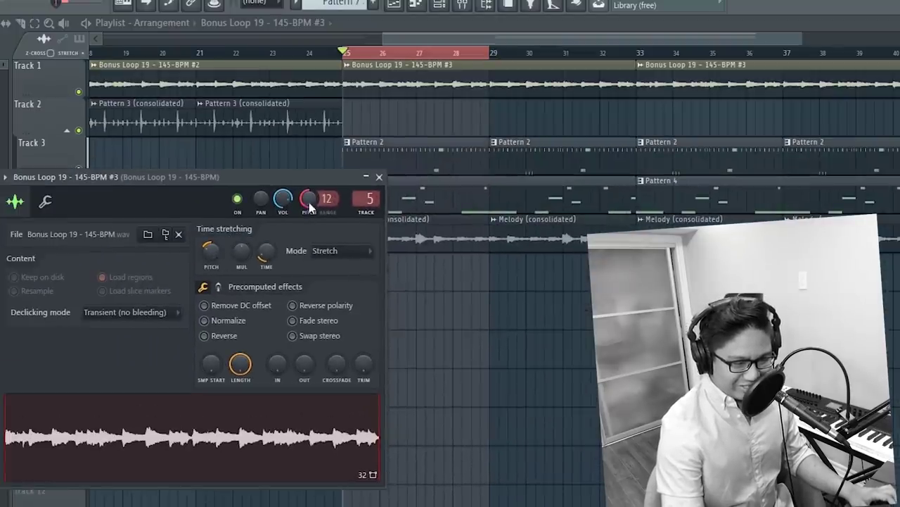
Change the channel pitch setting of the Bonus Loop 19 - 145-BPM #3 audio clip
right_click(309, 202)
click(318, 213)
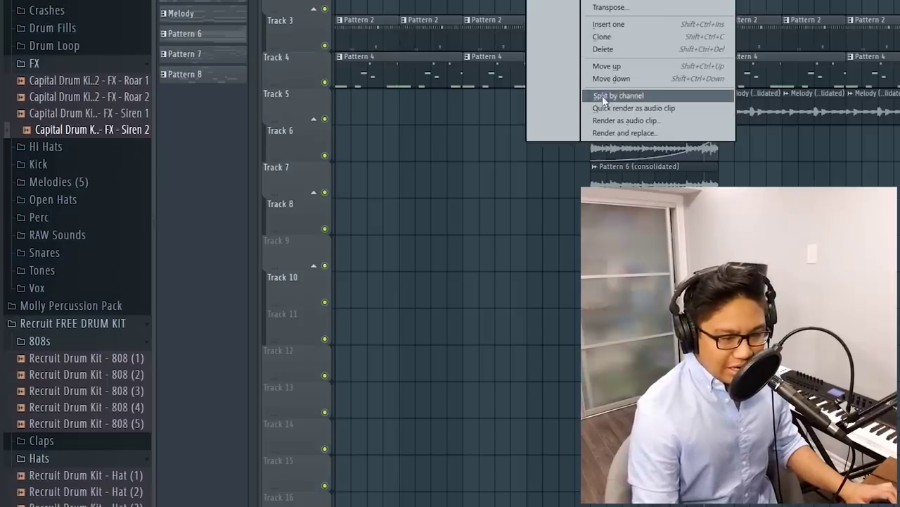
Split the drum pattern by channel
click(603, 101)
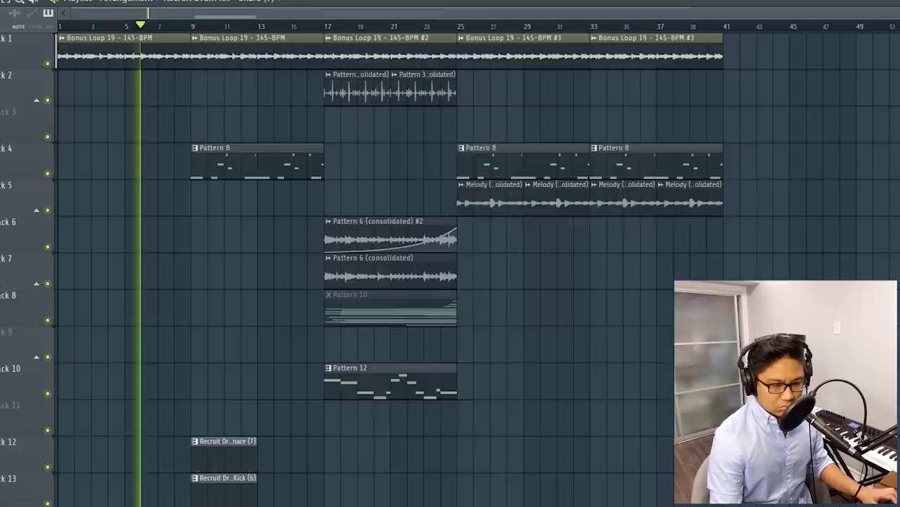
Shift all clips from bar 17 onward to bar 25 and duplicate the Bonus Loop and Pattern 8 section of bars 9 to 17 into the gap
drag(342, 30, 804, 432)
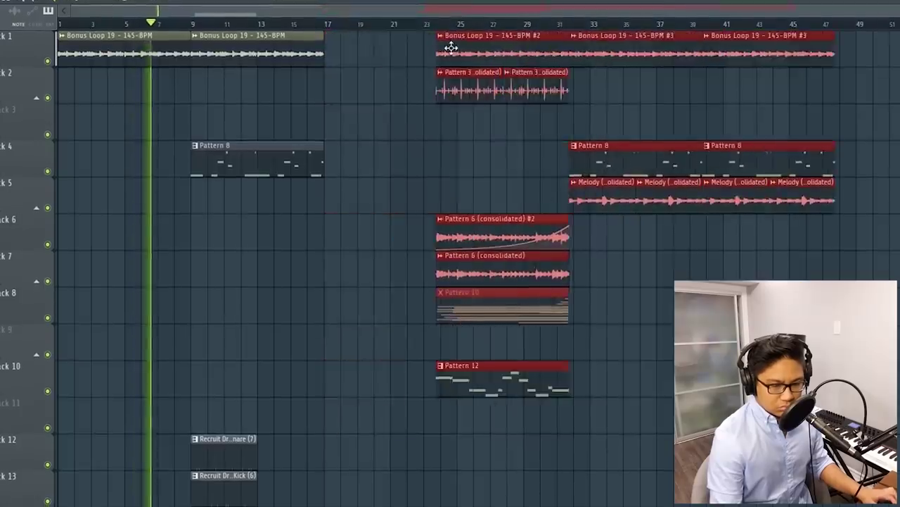
scroll(451, 47, up, 3)
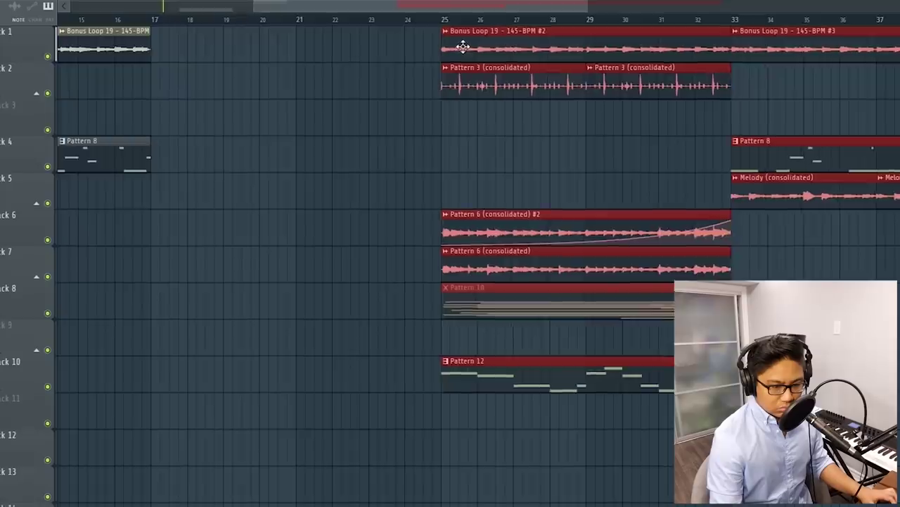
scroll(463, 47, down, 3)
drag(321, 203, 194, 46)
key(ctrl+b)
Duplicate the split snare, kick, perc and hat clips on tracks 12 to 16 to fill bars 9 to 25
scroll(266, 232, down, 2)
scroll(267, 243, down, 1)
drag(226, 455, 138, 290)
drag(241, 500, 171, 285)
key(ctrl+b)
key(ctrl+b)
key(ctrl+b)
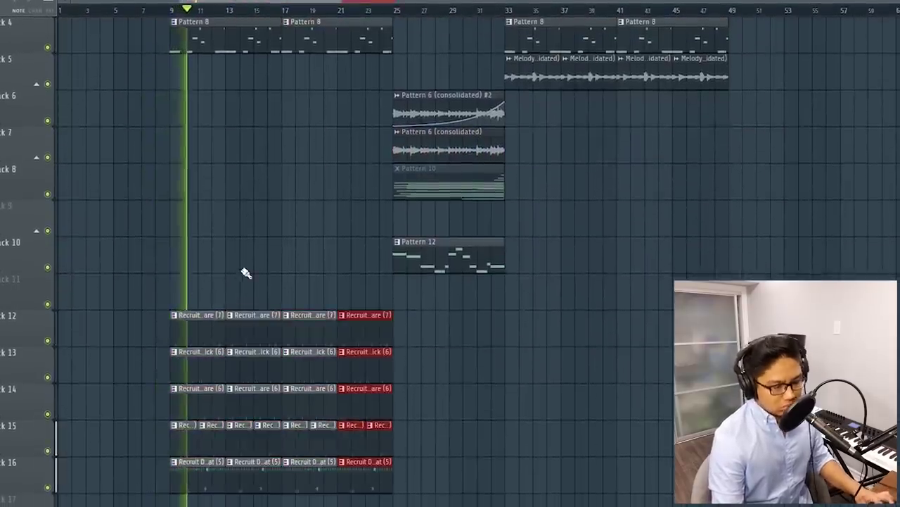
Try shifting the last Recruit Drum Kit - Hat (5) clip off the grid
scroll(211, 239, up, 3)
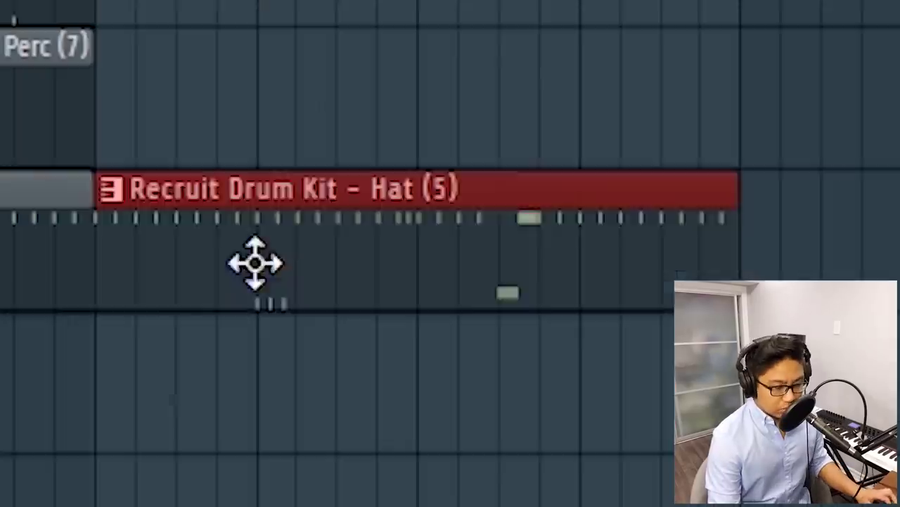
right_click(255, 263)
alt+click(165, 269)
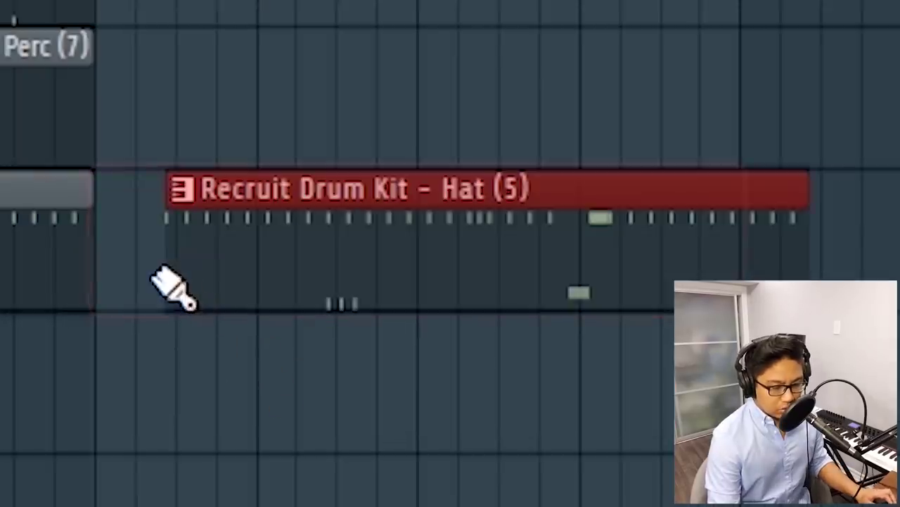
drag(293, 253, 225, 265)
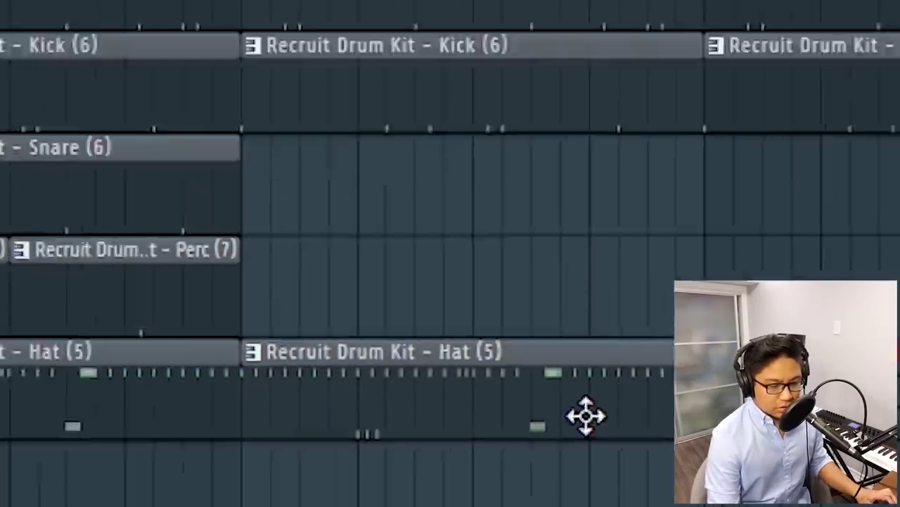
Open the Recruit Drum Kit - Hat (5) pattern for editing
double_click(586, 415)
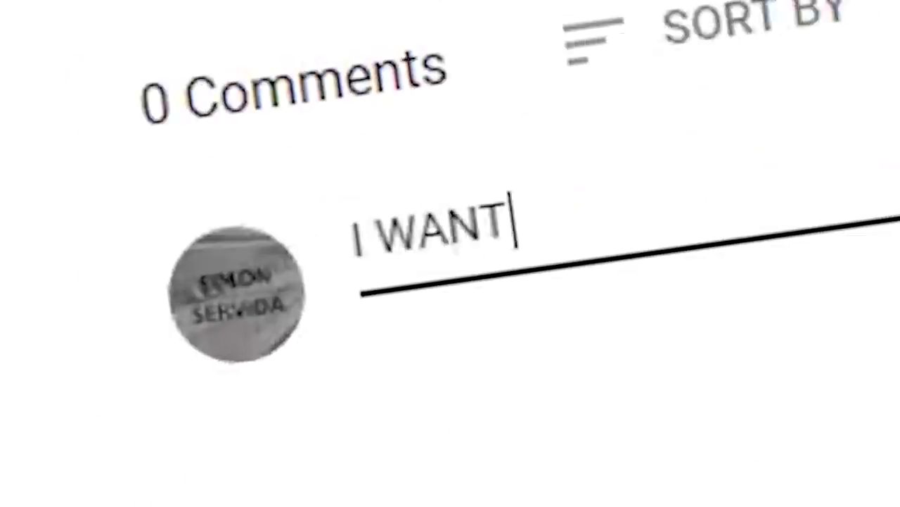
On the YouTube video page, write the comment "I WANT YOU BABIES!!!OASNOSAJNOSFN" and subscribe to the channel
text(YOU BABIES!!!OASNOSAJNOSFN)
click(395, 217)
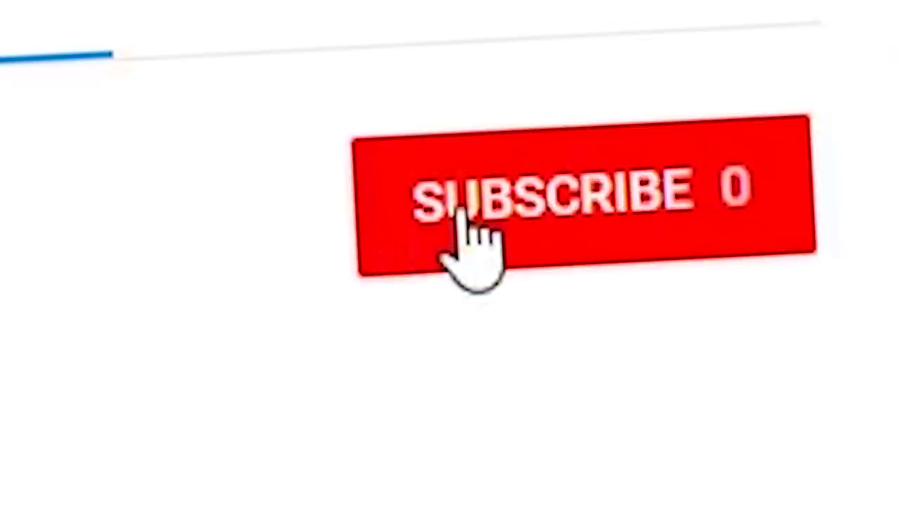
click(465, 211)
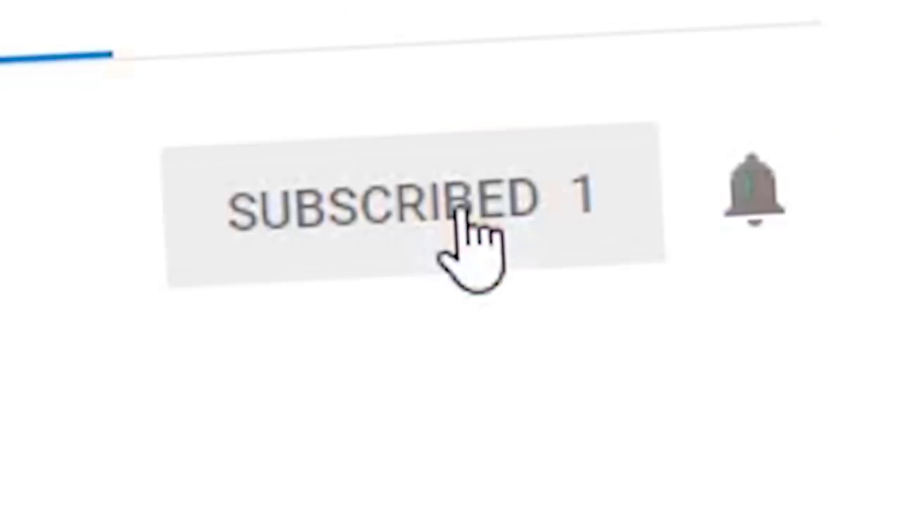